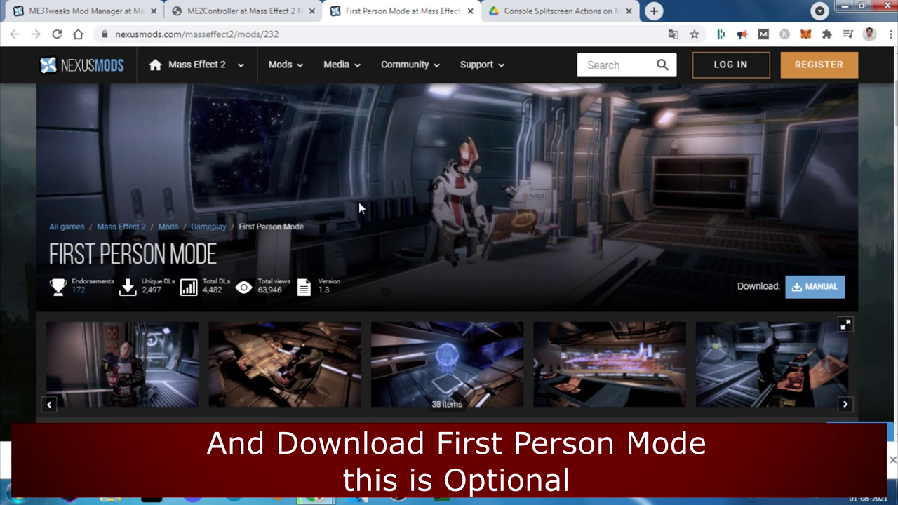
Download the First Person Mode - Exploration main file manually from the mod's files, using the free slow download
scroll(359, 208, "down", 3)
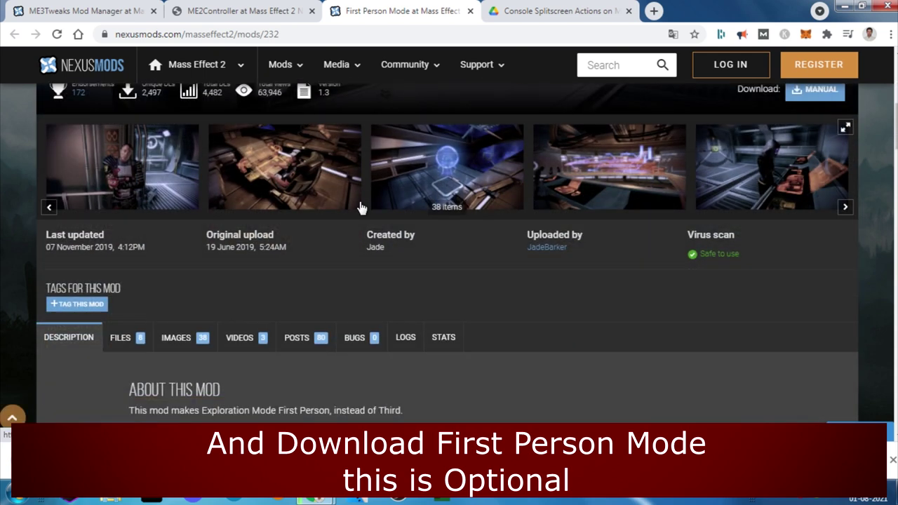
scroll(360, 208, "down", 3)
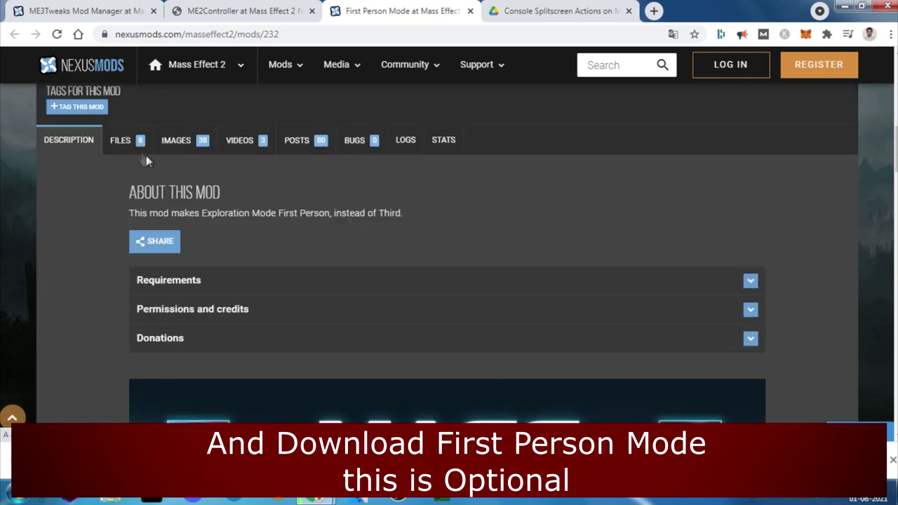
left_click(127, 144)
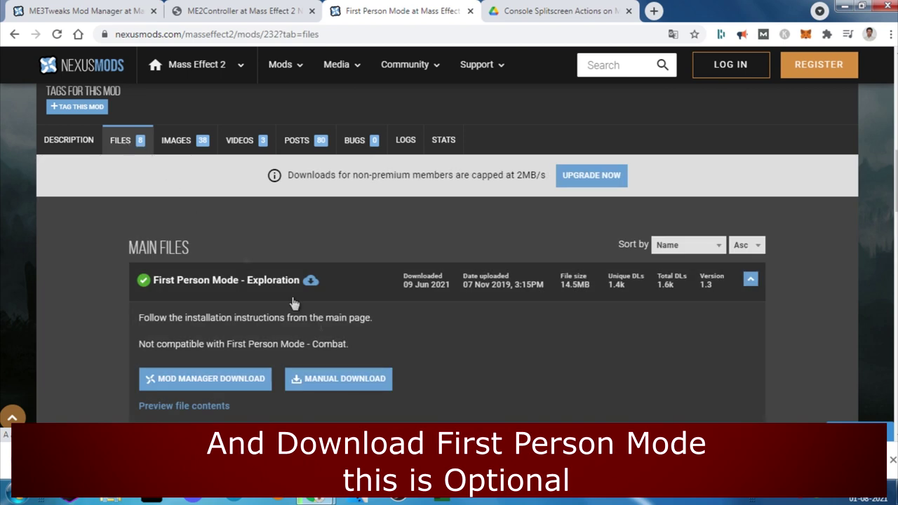
left_click(350, 382)
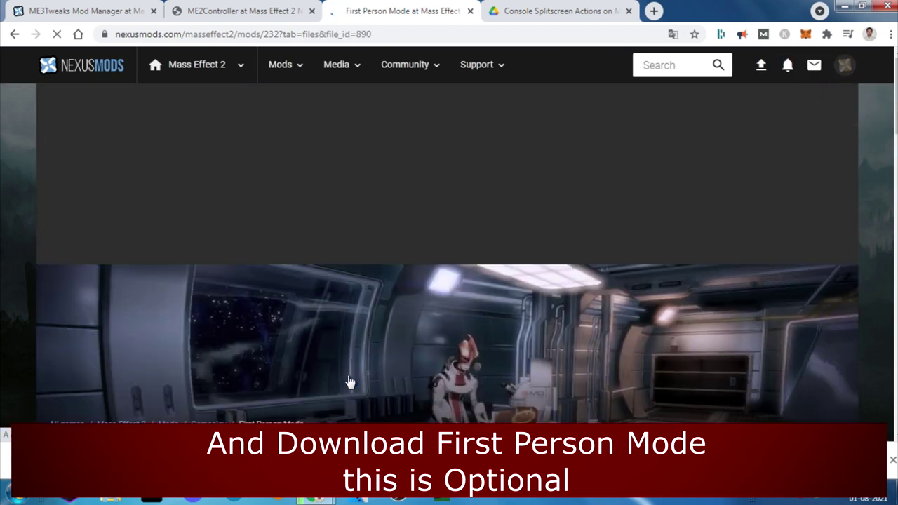
scroll(358, 350, "down", 3)
scroll(370, 328, "up", 3)
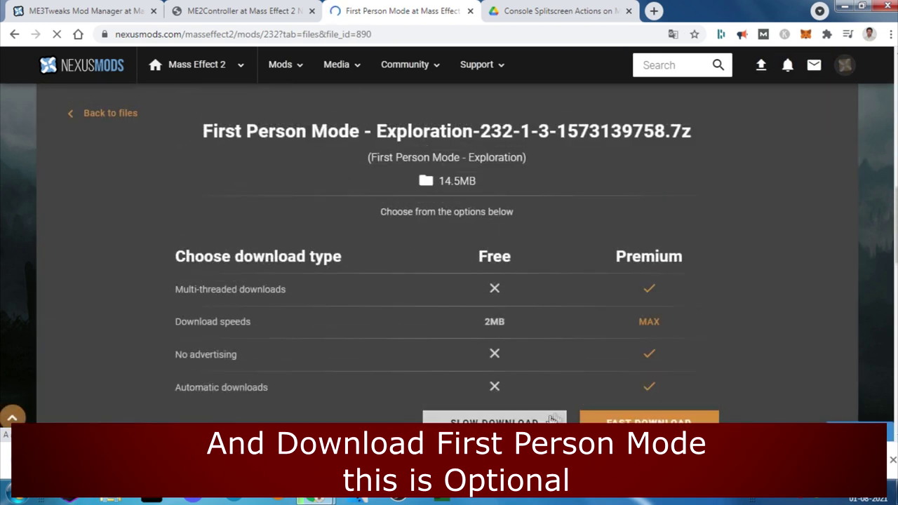
left_click(558, 417)
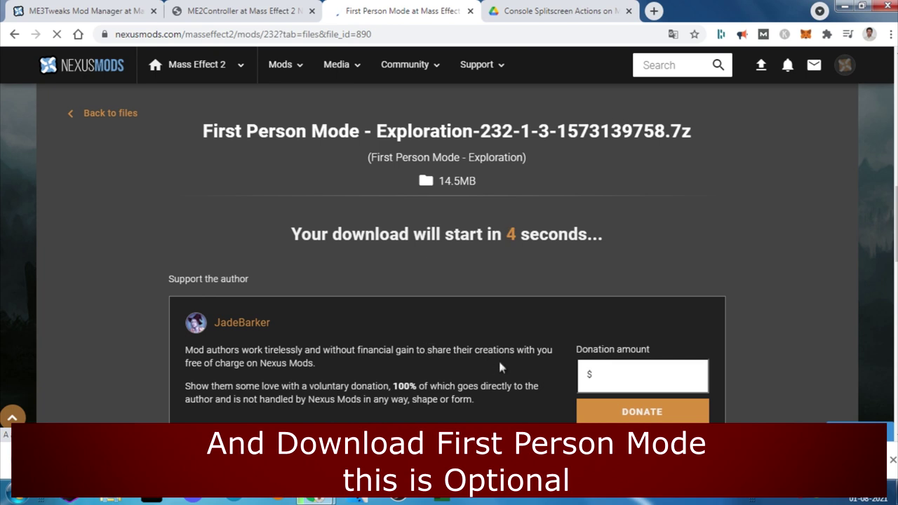
scroll(500, 363, "down", 2)
scroll(500, 363, "up", 2)
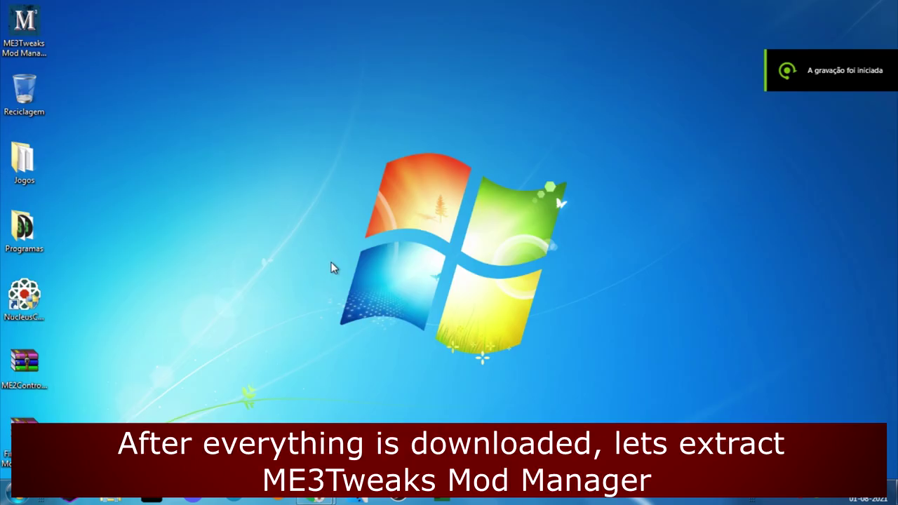
Move the ME3Tweaks Mod Manager installer and the two mod archives into the open area of the desktop
left_click_drag(25, 17, 274, 142)
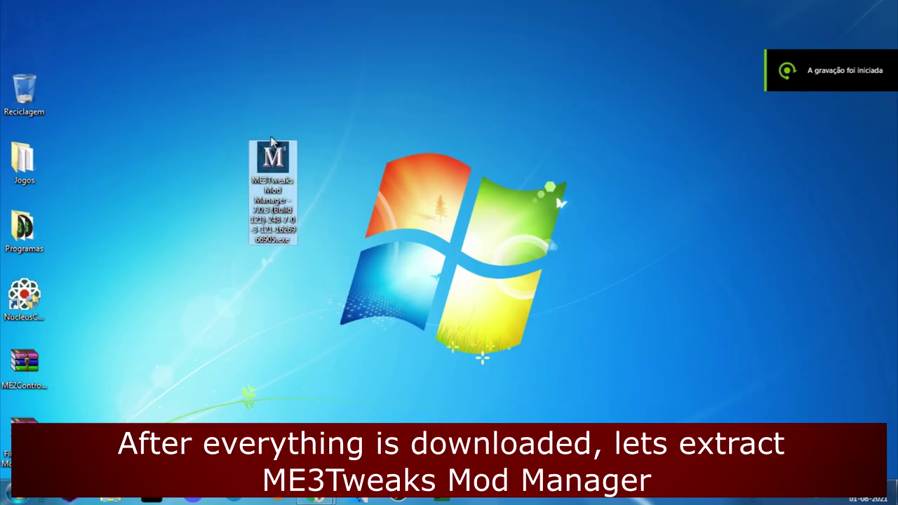
left_click_drag(120, 335, 28, 438)
left_click_drag(23, 435, 372, 156)
Run the ME3Tweaks Mod Manager installer and extract it to the suggested Documents folder
double_click(286, 166)
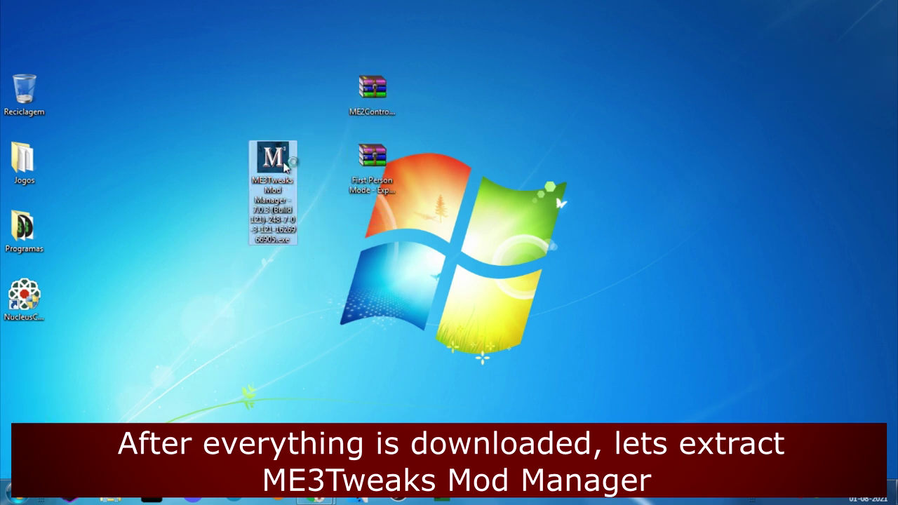
left_click(489, 258)
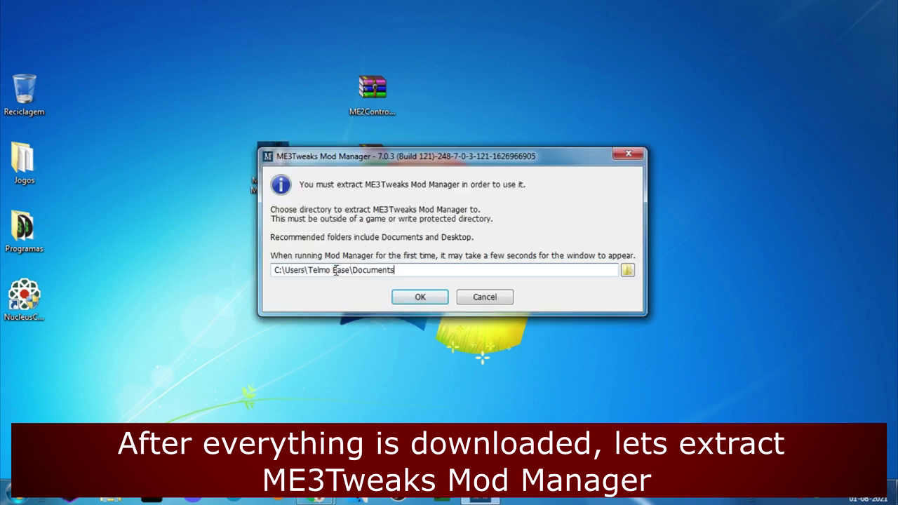
left_click(422, 298)
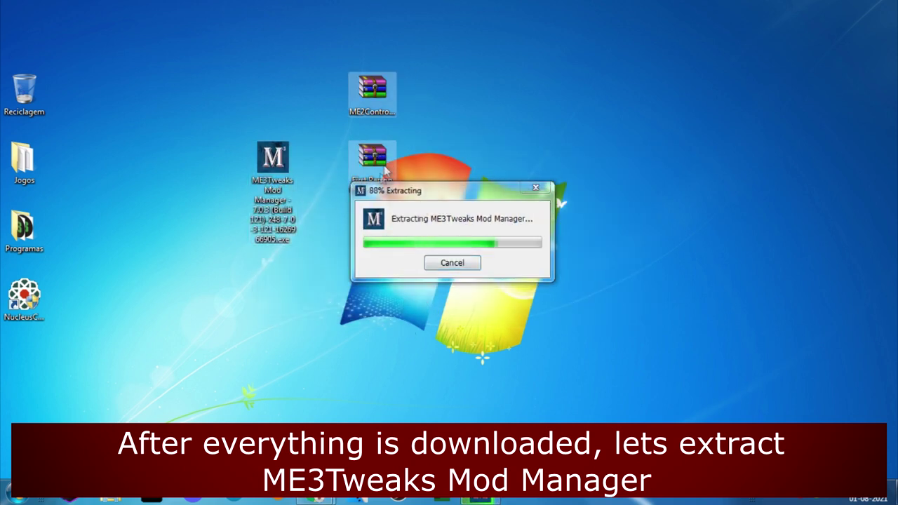
Cut the ME2Controller and First Person Mode archives from the desktop and paste them into the ME3TweaksModManager folder
left_click(370, 105)
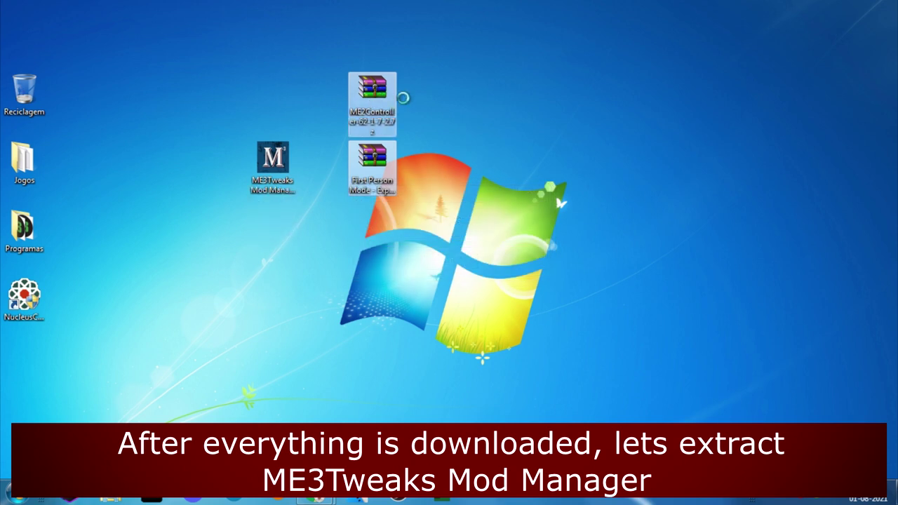
right_click(389, 94)
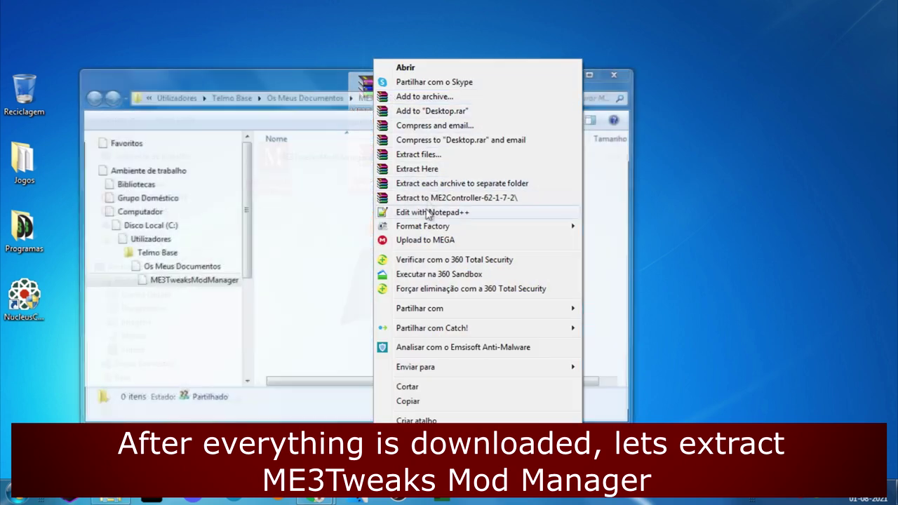
left_click(417, 387)
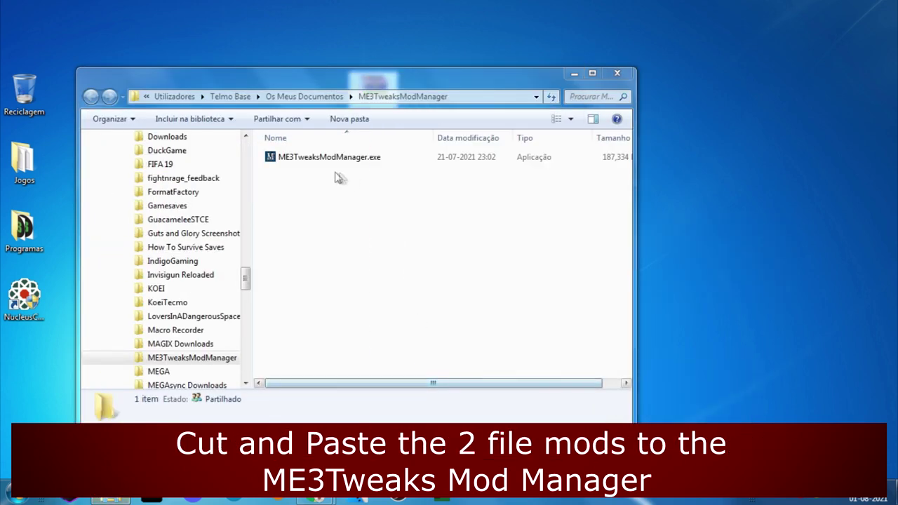
right_click(335, 216)
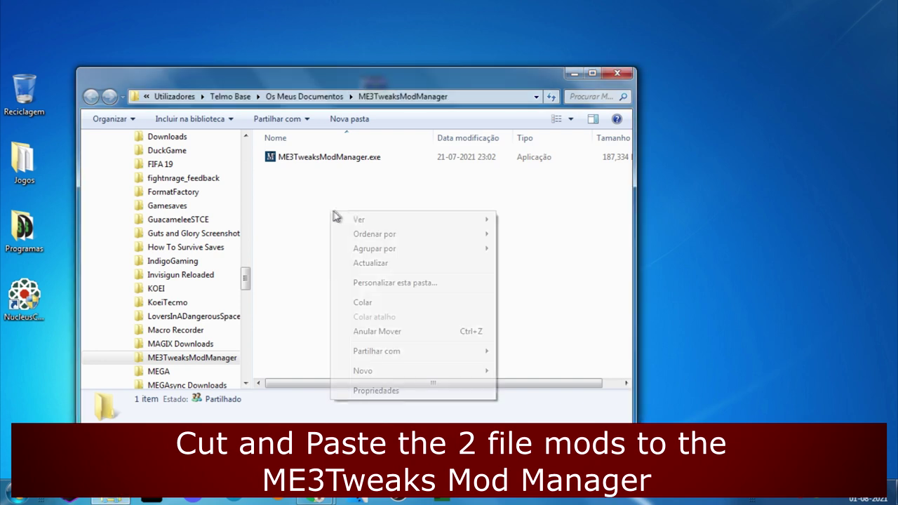
left_click(374, 303)
left_click(353, 219)
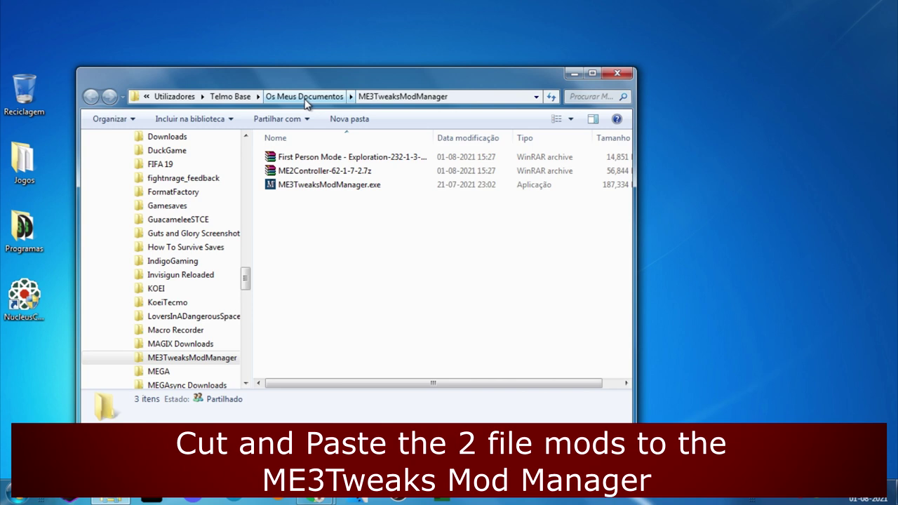
Launch ME3TweaksModManager.exe and put the Mod Manager installer from the desktop into the recycle bin
double_click(327, 186)
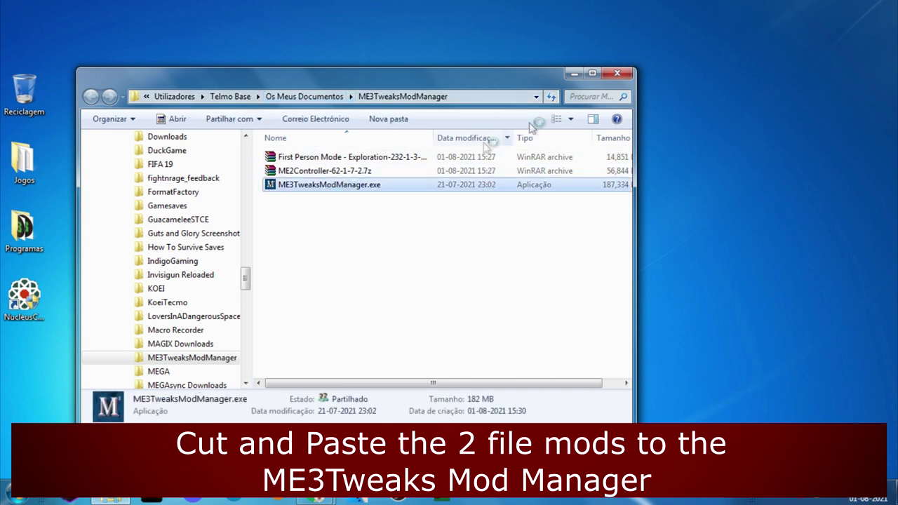
left_click(574, 73)
left_click_drag(273, 158, 24, 95)
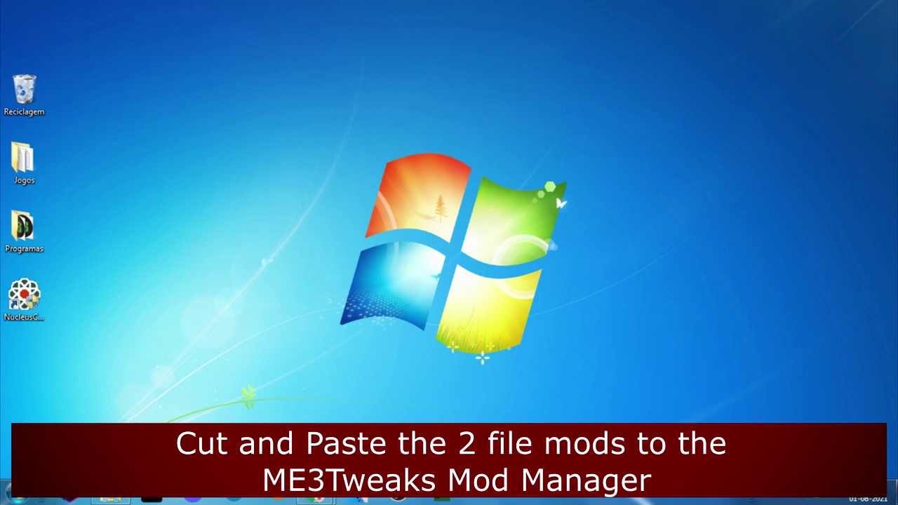
Dismiss the unsupported operating system warning and install the available Mod Manager update
left_click(111, 500)
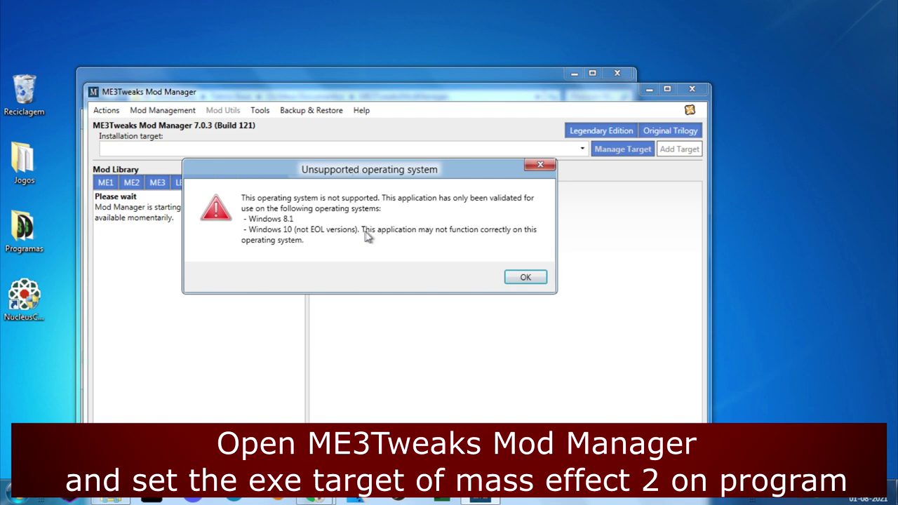
left_click(525, 278)
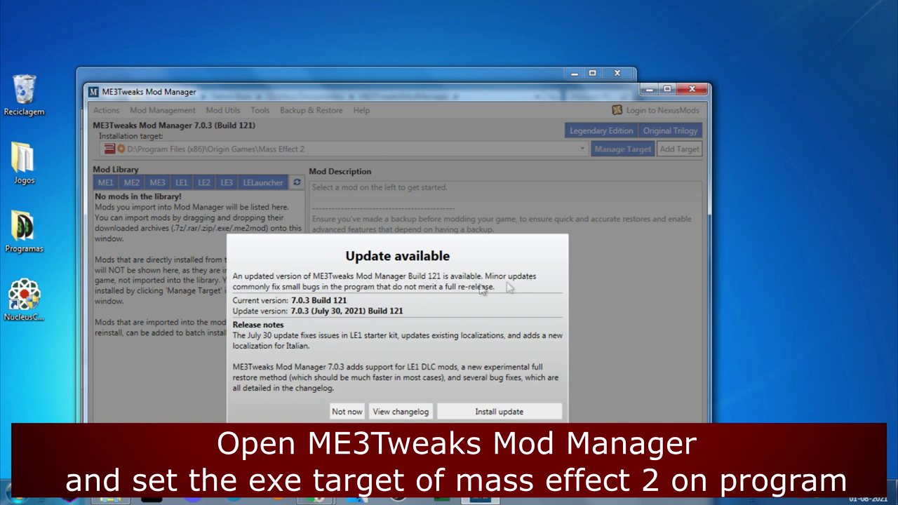
left_click(469, 414)
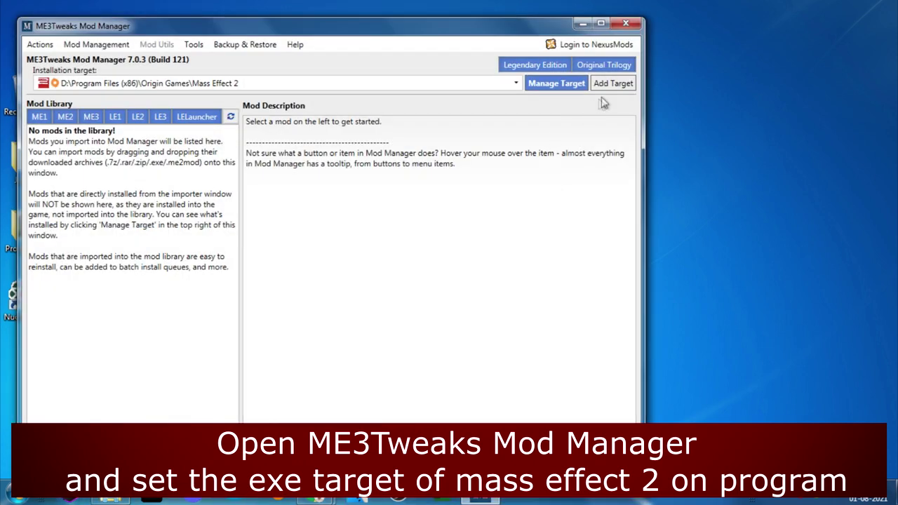
Start adding an installation target and browse to the Disco Local 2 (D:) drive for the game executable
left_click(598, 83)
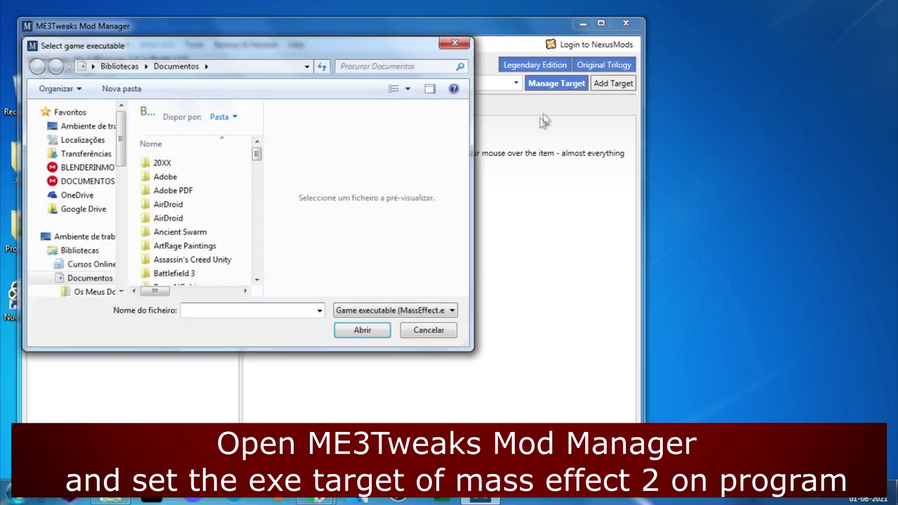
scroll(119, 147, "down", 1)
left_click_drag(120, 147, 120, 211)
left_click(102, 189)
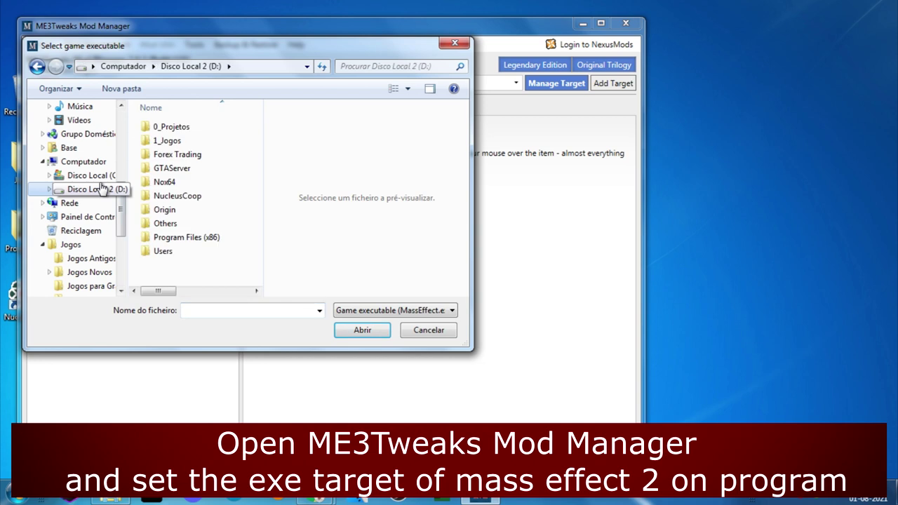
double_click(168, 209)
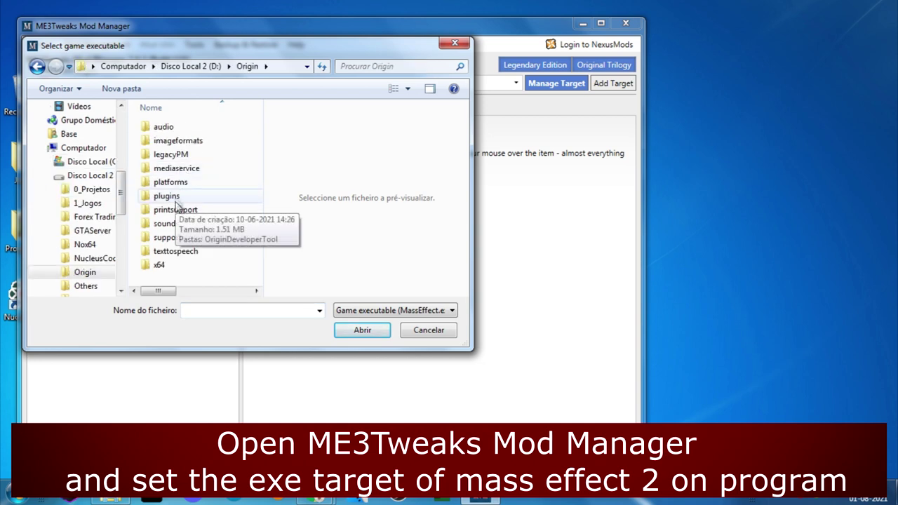
mouse_move(372, 56)
left_mouse_down()
mouse_move(375, 161)
mouse_move(374, 61)
left_mouse_up()
key("BackSpace")
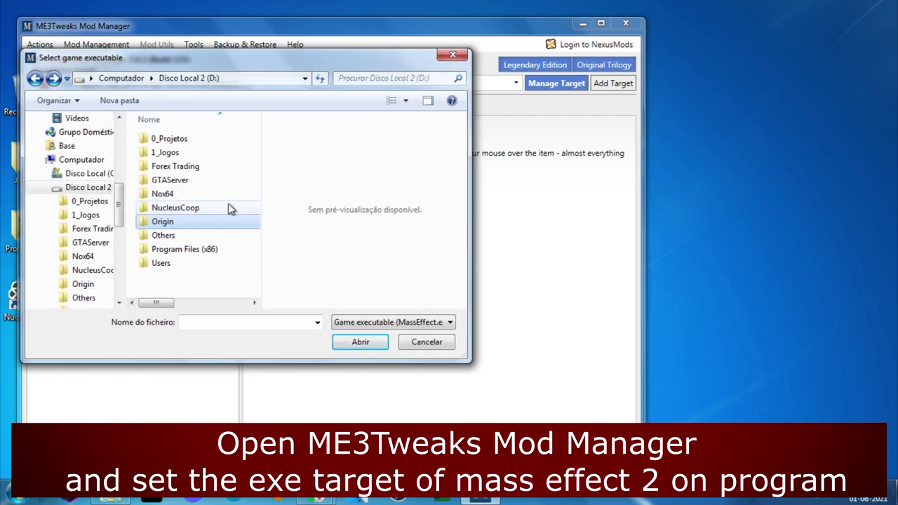
Add MassEffect2.exe from Program Files (x86)\Origin Games\Mass Effect 2\Binaries as the installation target
double_click(192, 248)
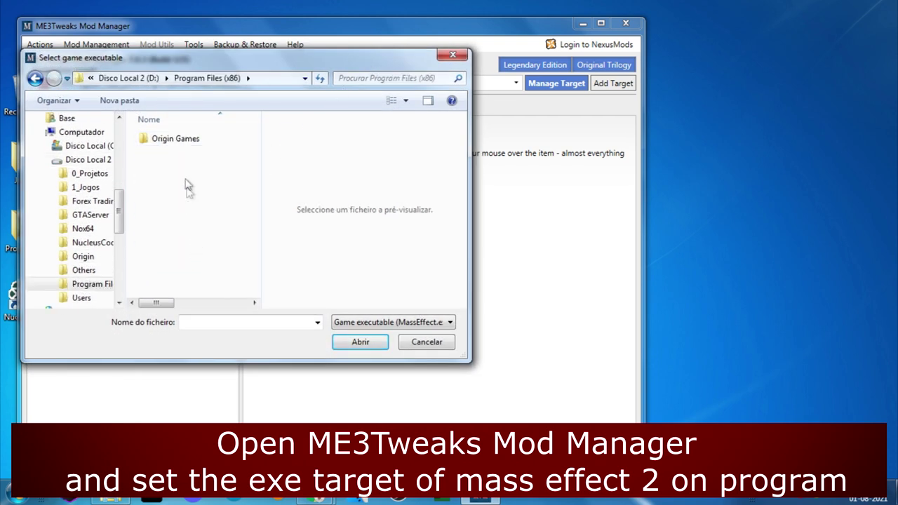
double_click(176, 139)
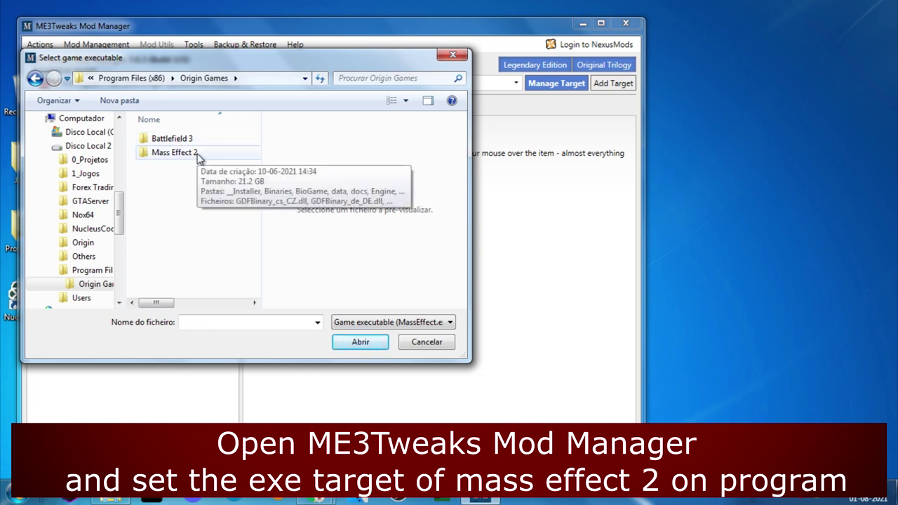
double_click(176, 152)
double_click(199, 155)
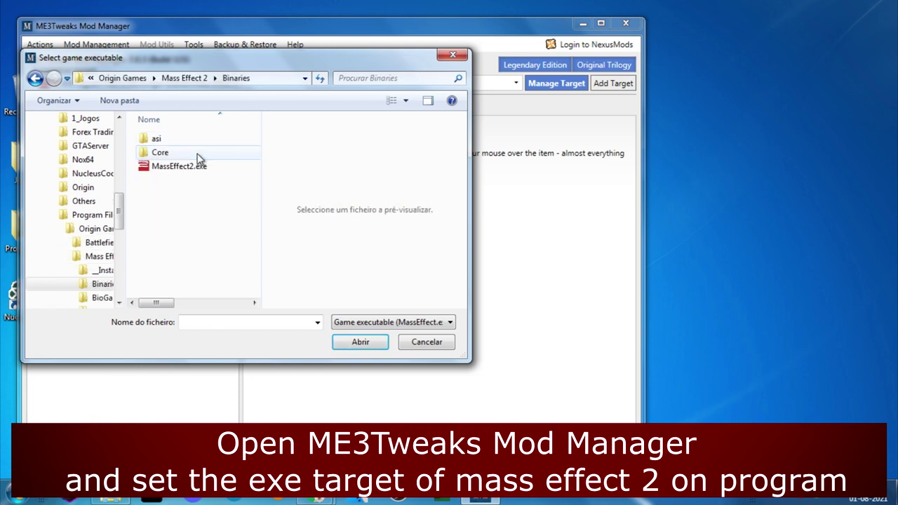
double_click(177, 166)
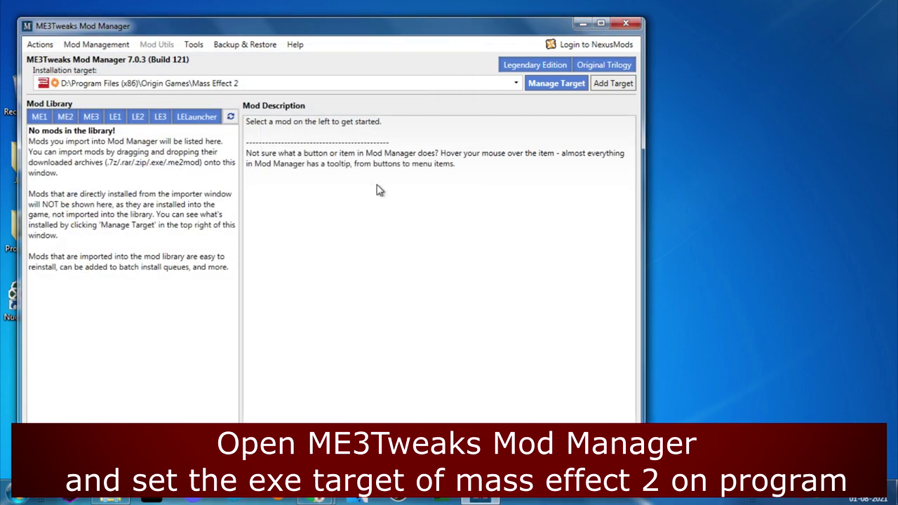
Close ME3Tweaks Mod Manager, launch it again from its folder and dismiss the unsupported operating system warning
left_click_drag(501, 31, 521, 2)
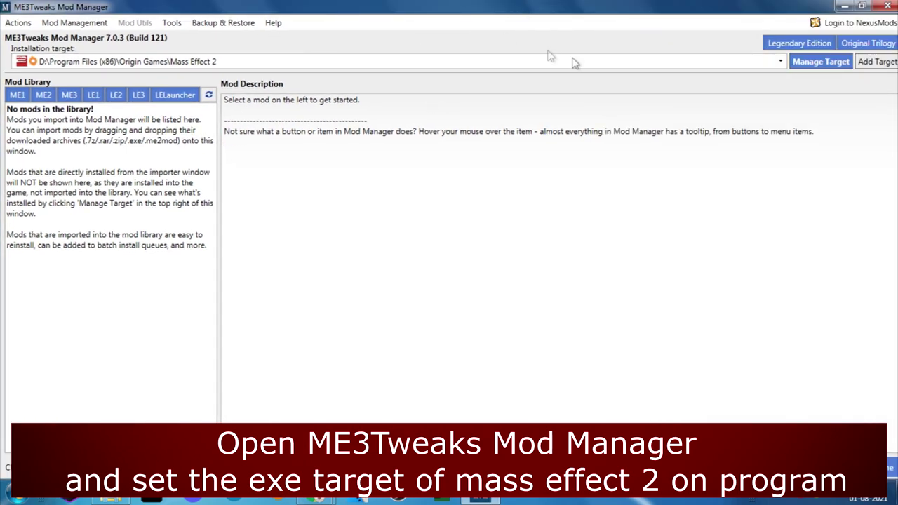
double_click(694, 10)
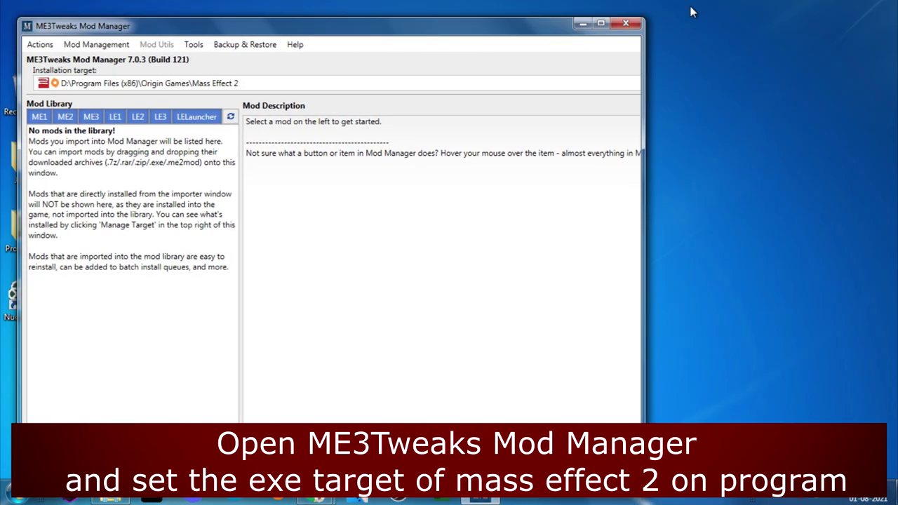
left_click(634, 26)
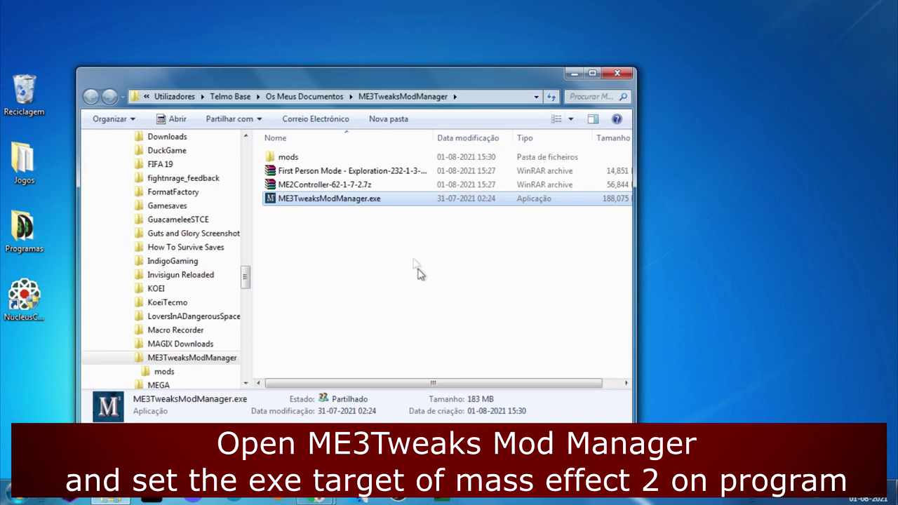
left_click(359, 201)
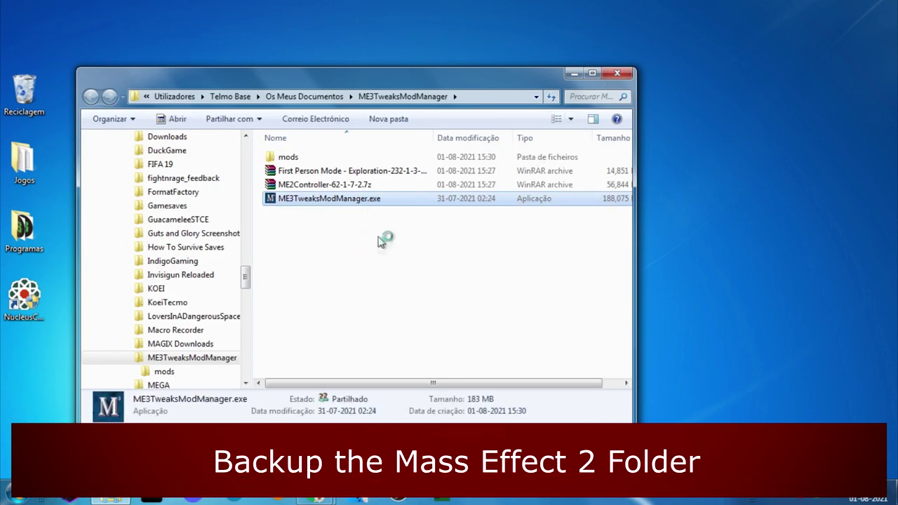
key("Return")
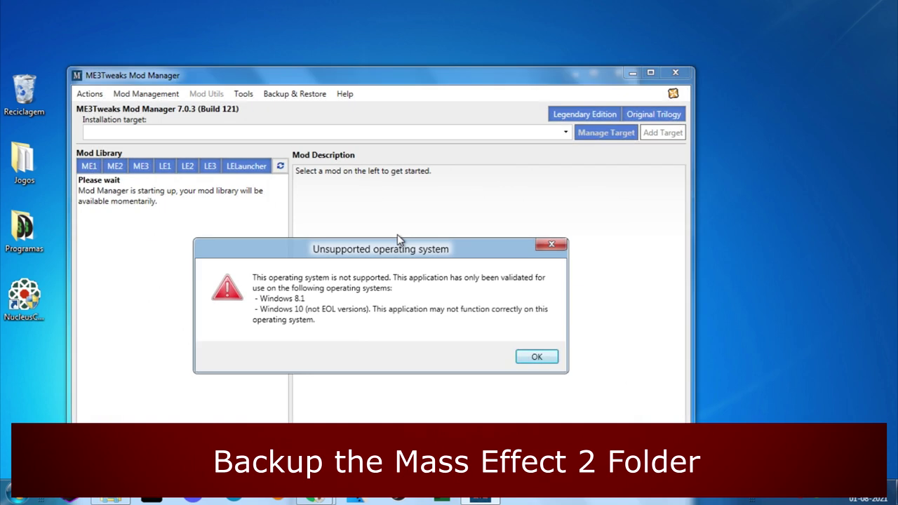
left_click(535, 355)
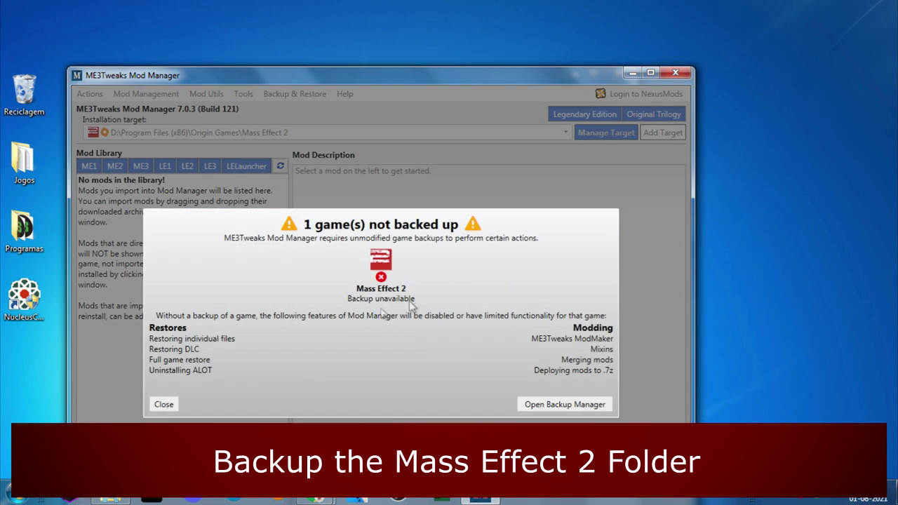
Open the Backup Manager and choose D:\Program Files (x86)\Origin Games\Mass Effect 2 as the backup source for Mass Effect 2
mouse_move(366, 301)
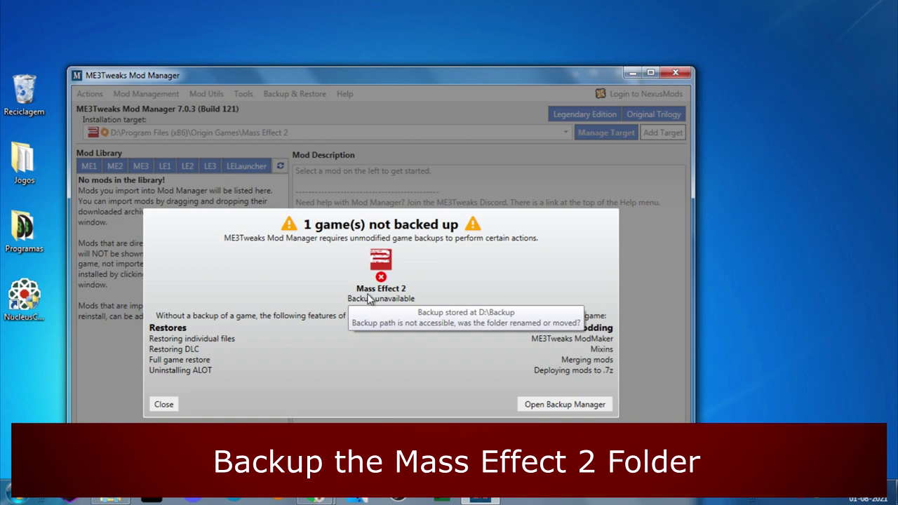
left_click(577, 405)
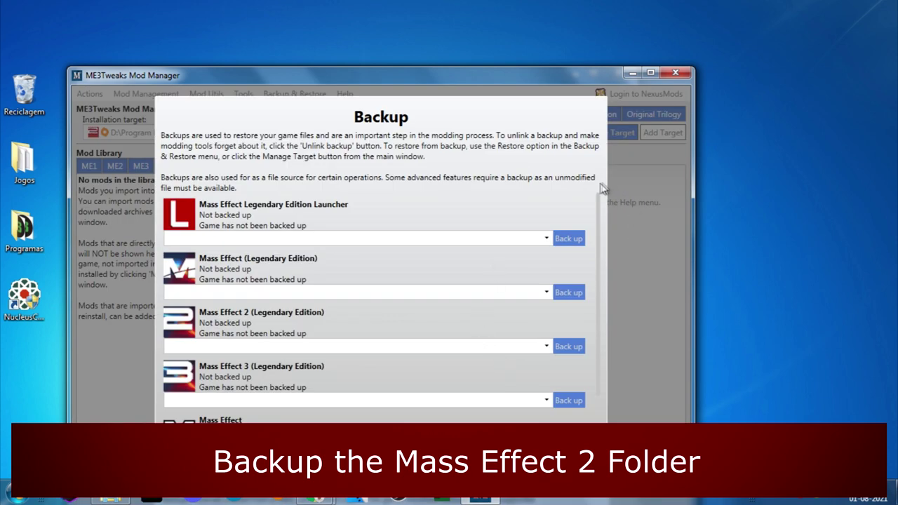
left_click_drag(598, 279, 596, 372)
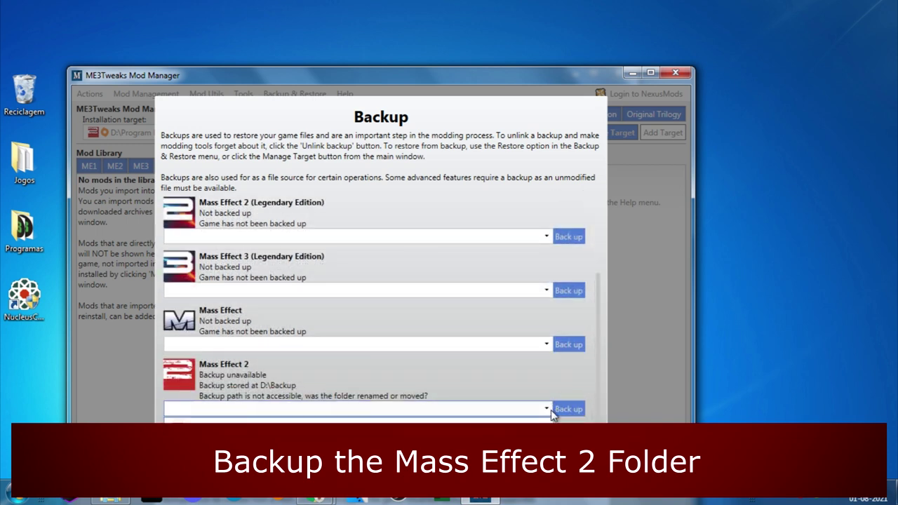
left_click(351, 430)
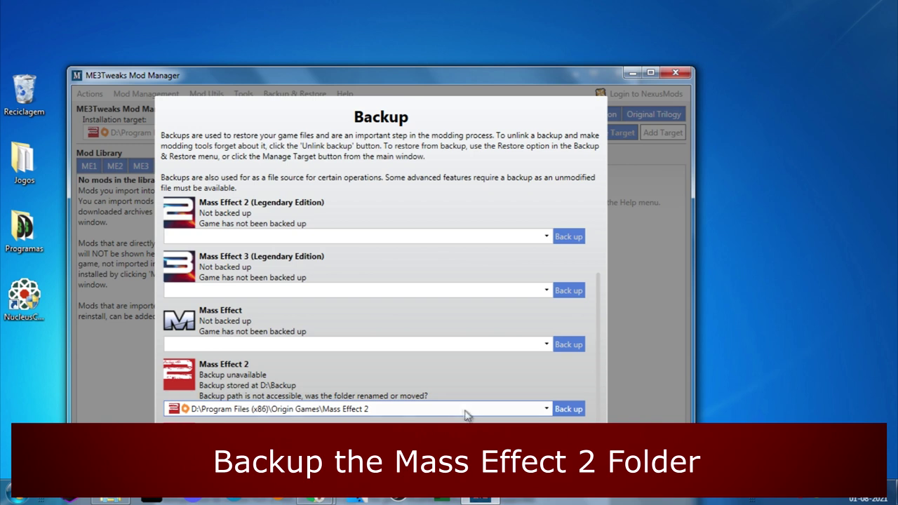
Try to back up Mass Effect 2 with only the INT language, accept the missing DLC and close the list of modified files
left_click(577, 412)
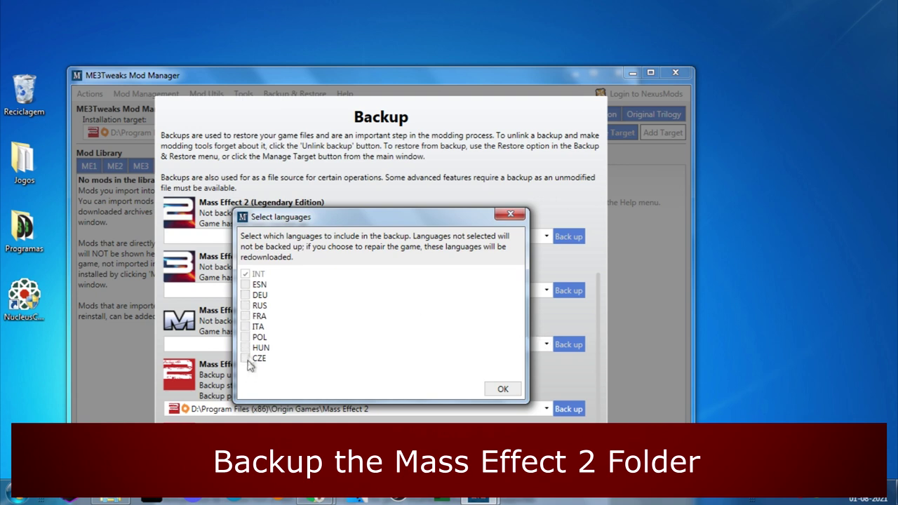
left_click(504, 390)
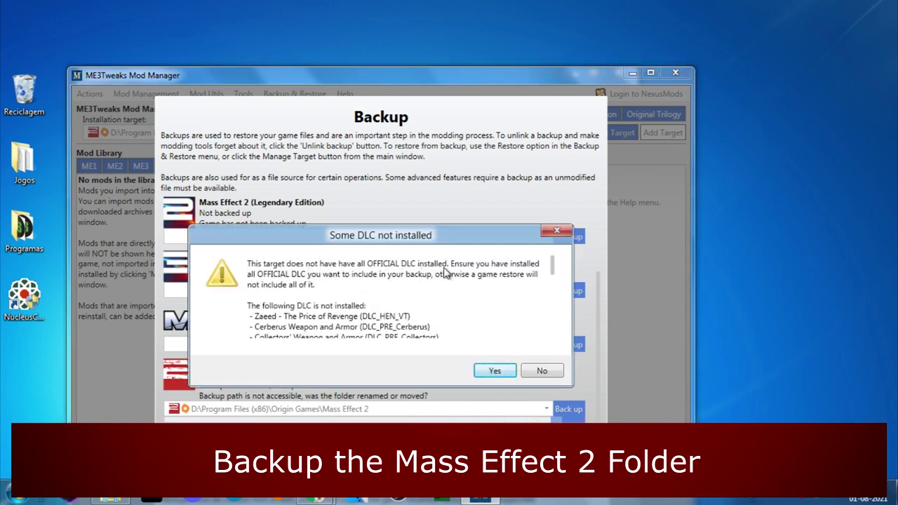
left_click_drag(551, 270, 550, 335)
left_click(495, 371)
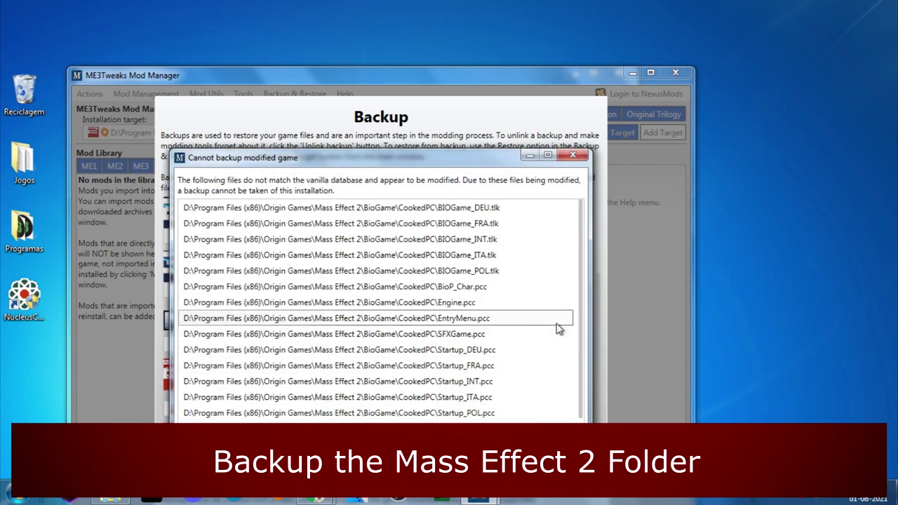
left_click(573, 155)
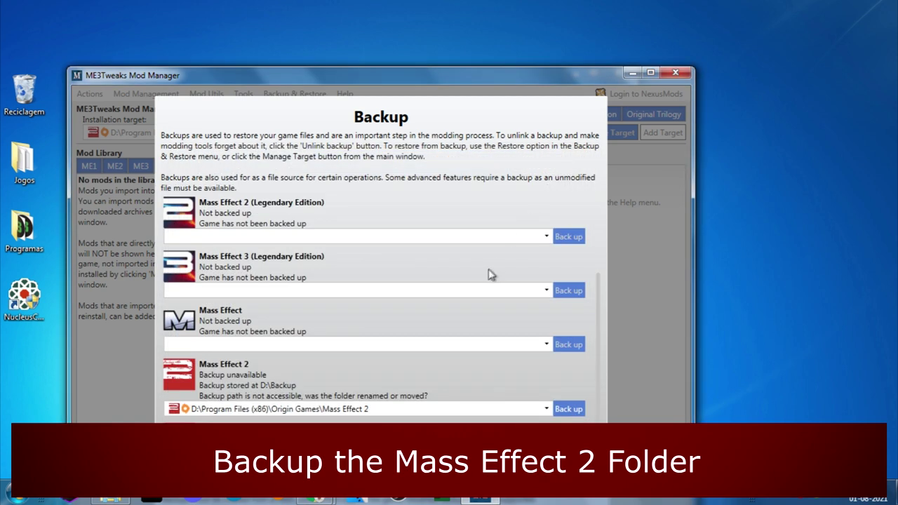
Restart the Mass Effect 2 backup, decline to continue with missing DLC and close the Backup Manager
left_click(569, 408)
left_click(501, 388)
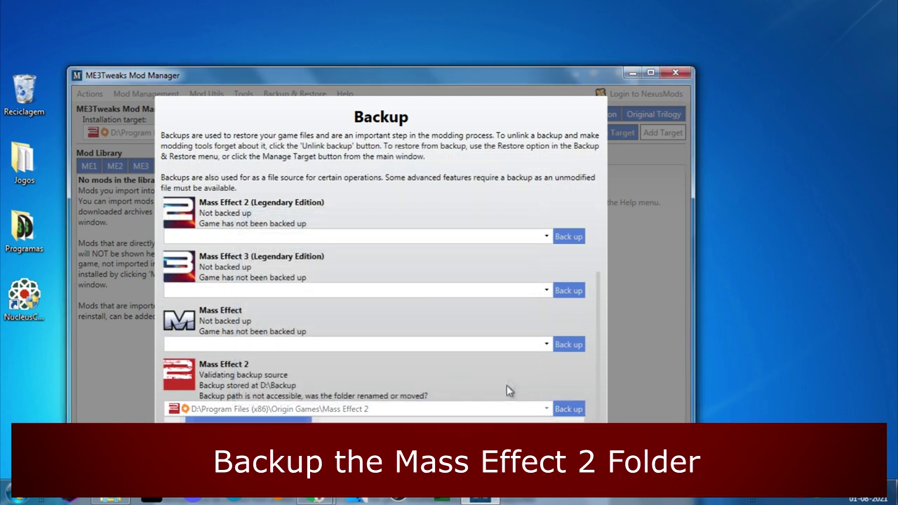
left_click(542, 371)
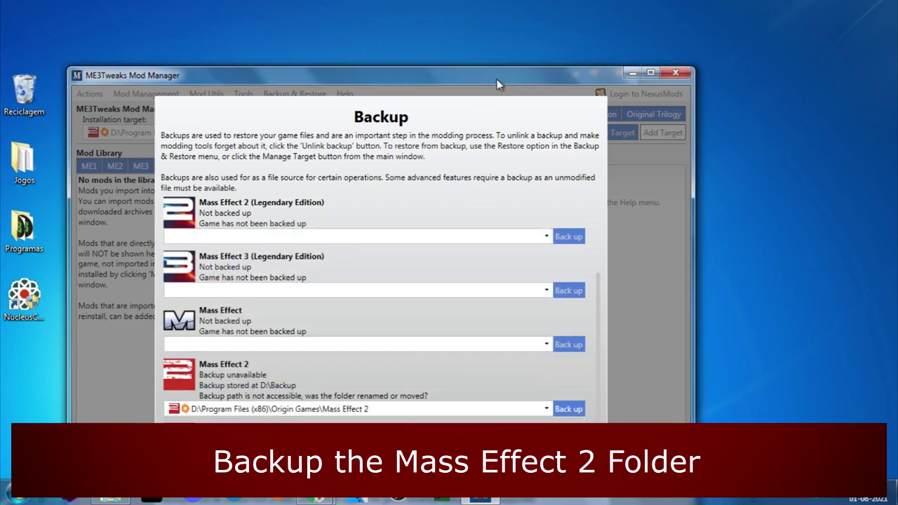
left_click_drag(497, 80, 485, 13)
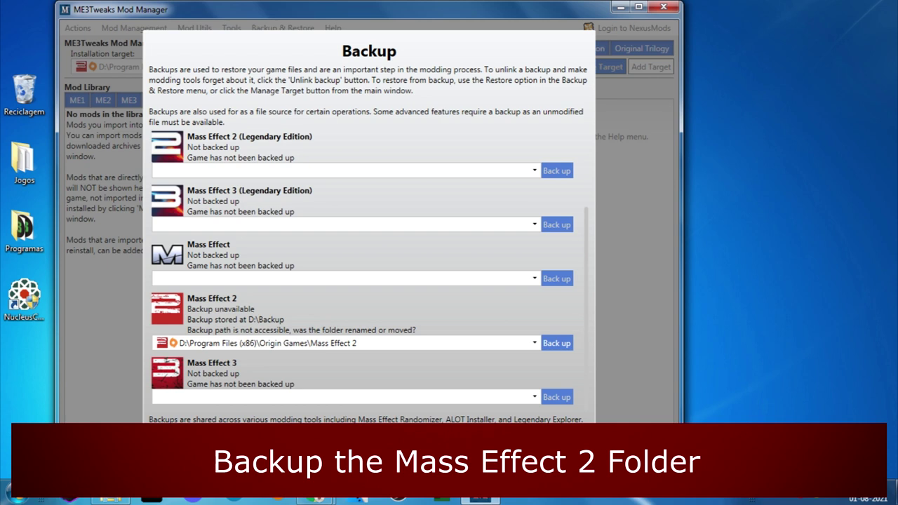
key("Escape")
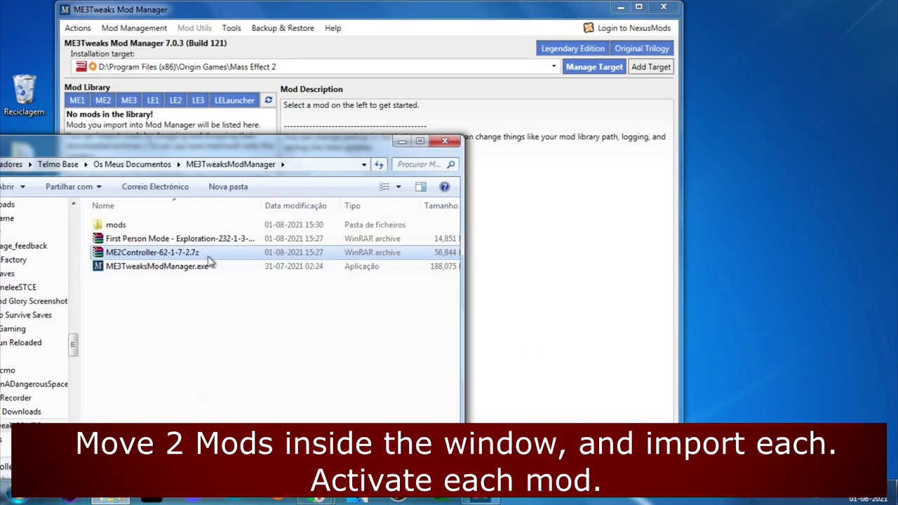
Import the First Person Mode - Exploration and ME2Controller-62-1-7-2.7z archives from the ME3TweaksModManager folder into the mod library
left_click_drag(211, 241, 544, 234)
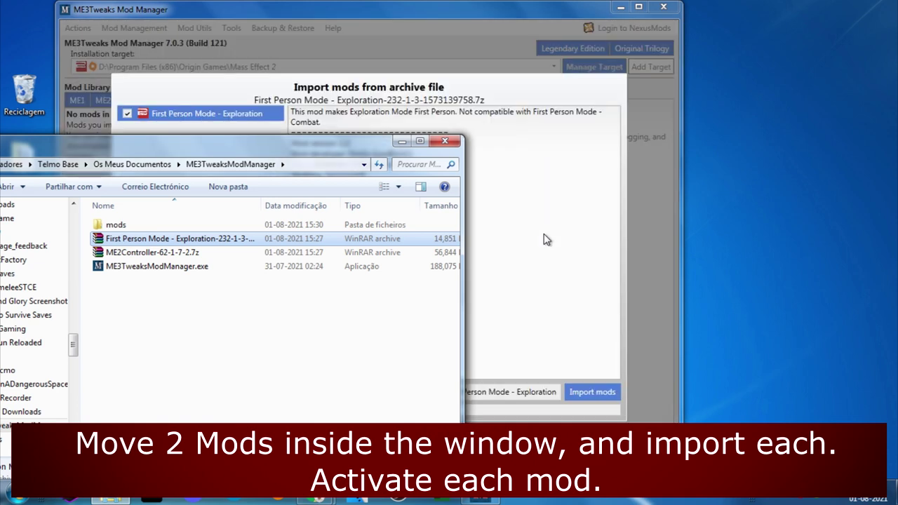
left_click(591, 393)
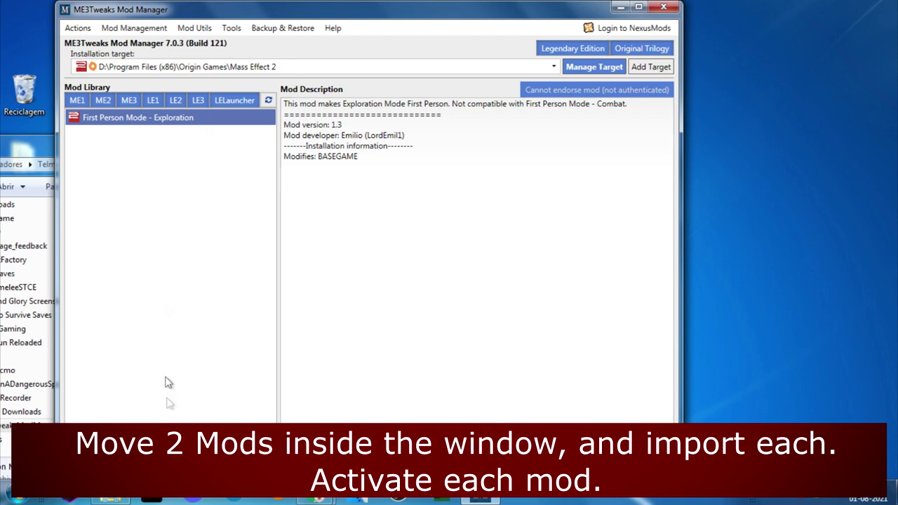
left_click(110, 500)
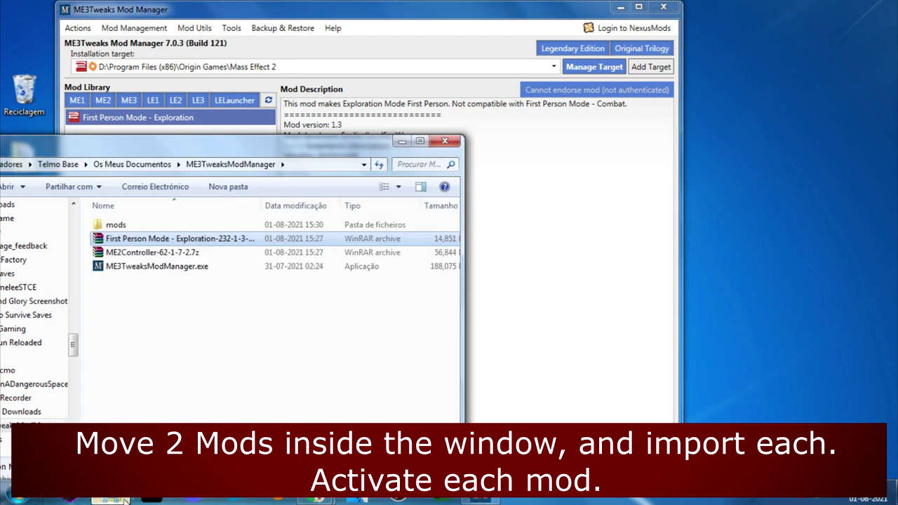
left_click_drag(177, 261, 538, 278)
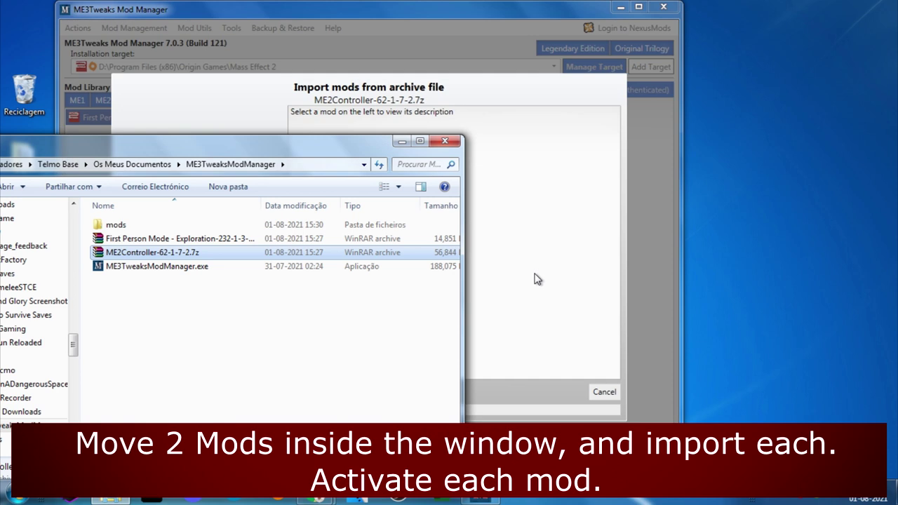
left_click(588, 393)
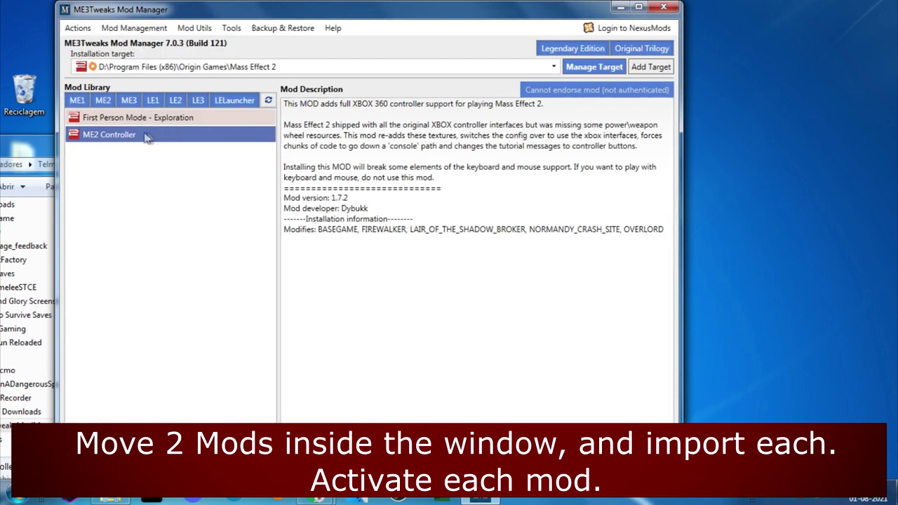
Install the ME2 Controller mod to the Mass Effect 2 folder without the Korean version, proceeding without a backup
left_click(142, 119)
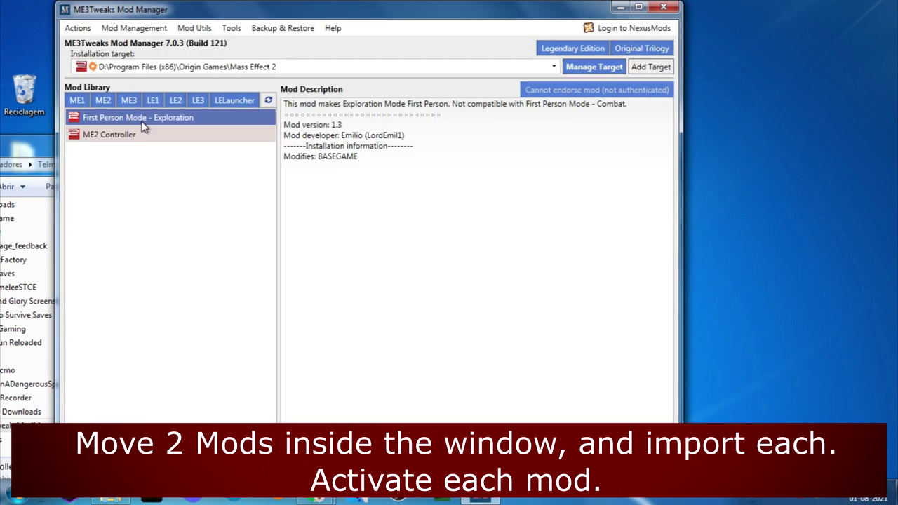
left_click(160, 135)
left_click(590, 465)
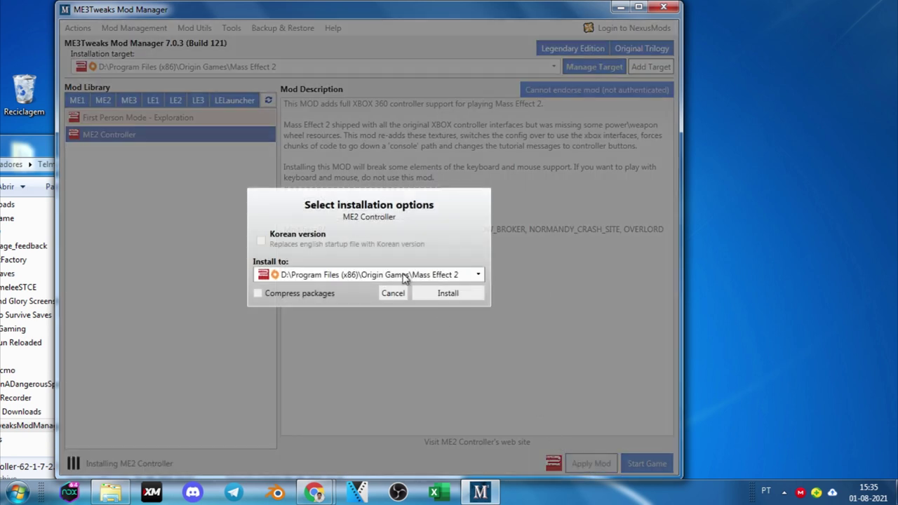
left_click(447, 294)
left_click(471, 290)
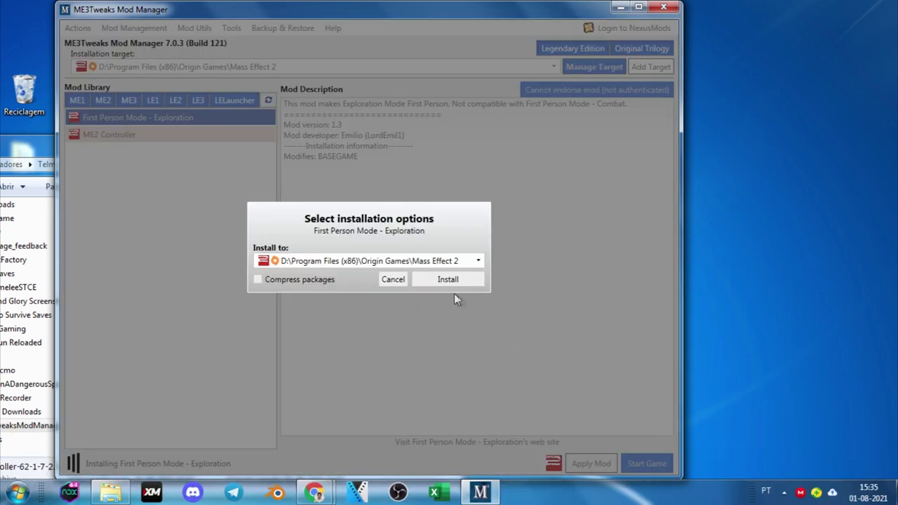
Install First Person Mode - Exploration to the Mass Effect 2 folder without a backup and close the ME3TweaksModManager folder window
left_click(453, 282)
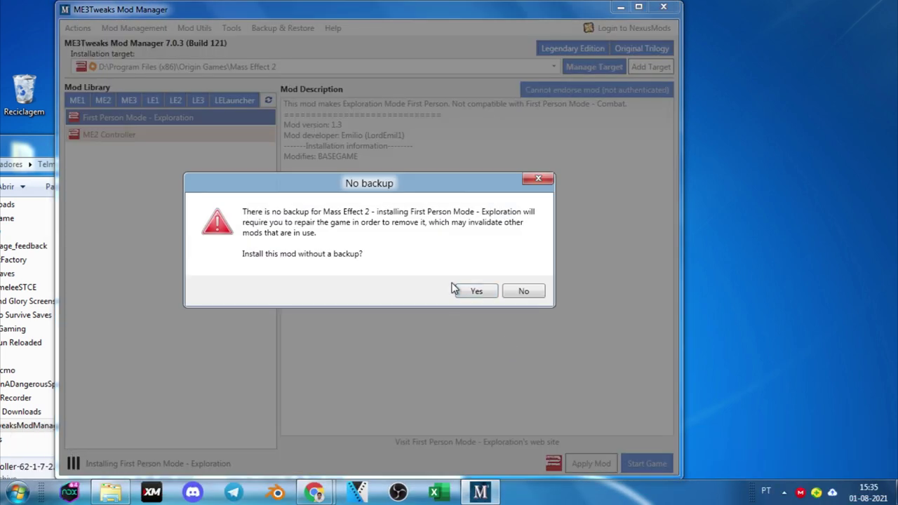
left_click(457, 289)
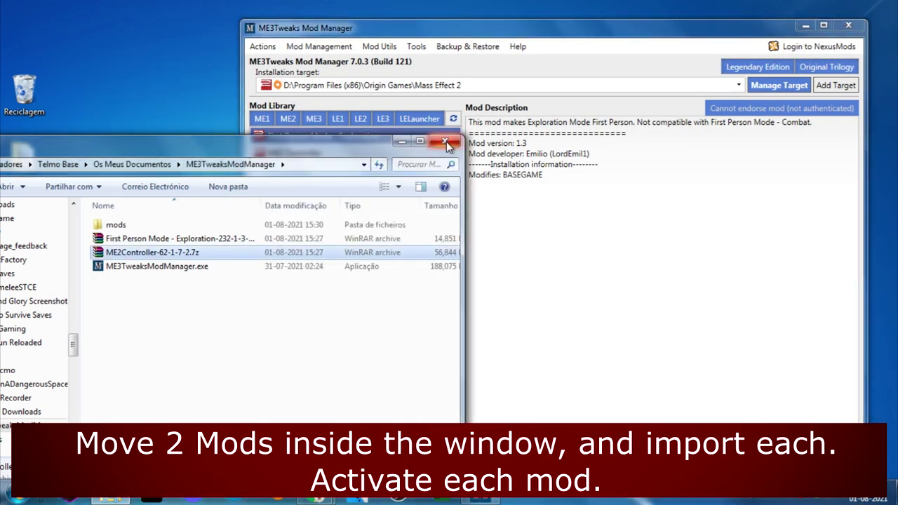
left_click(445, 141)
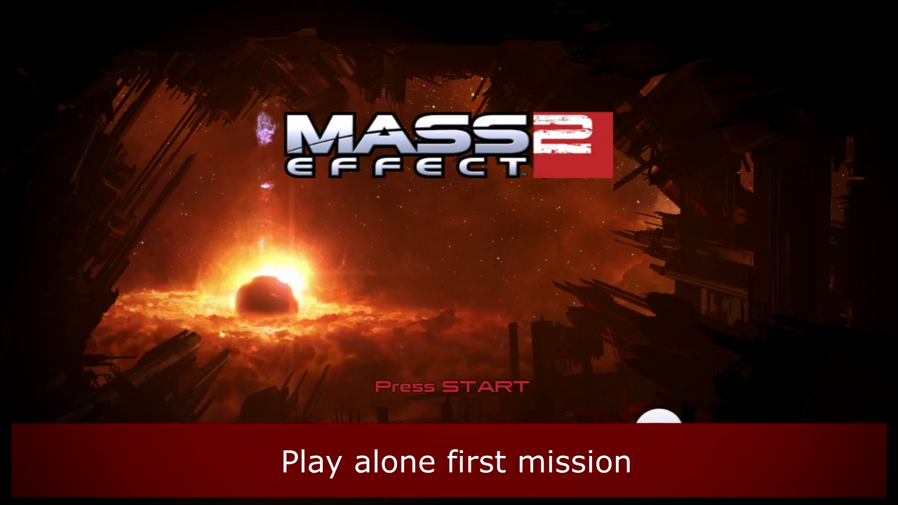
In Mass Effect 2, continue past the title screen and highlight New Game among the main options
key("Return")
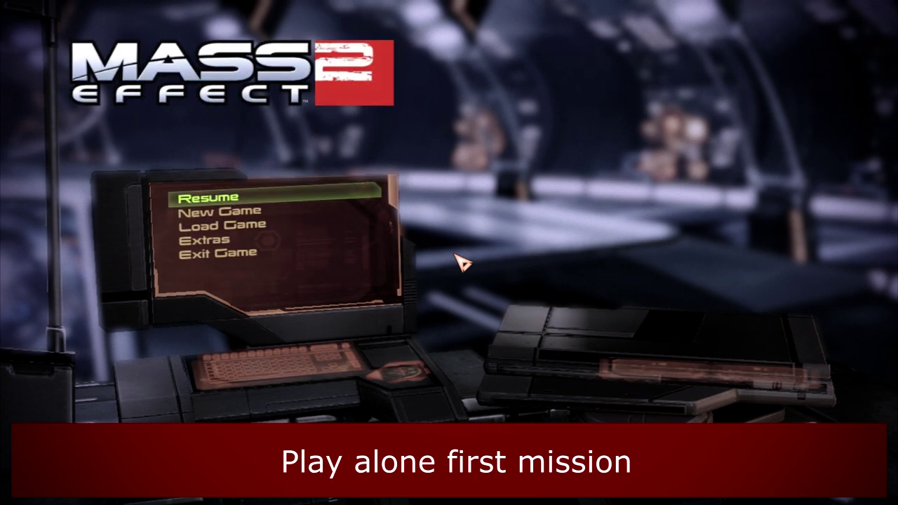
key("Down")
key("Down")
key("Up")
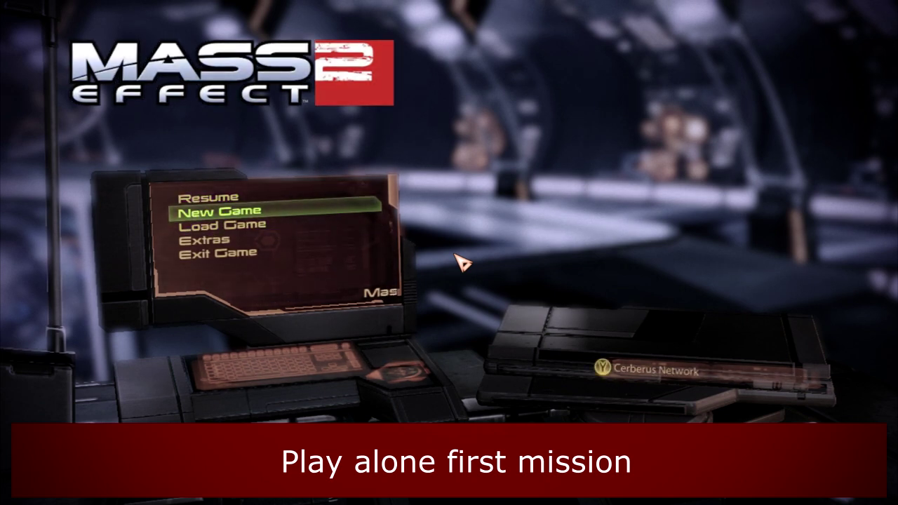